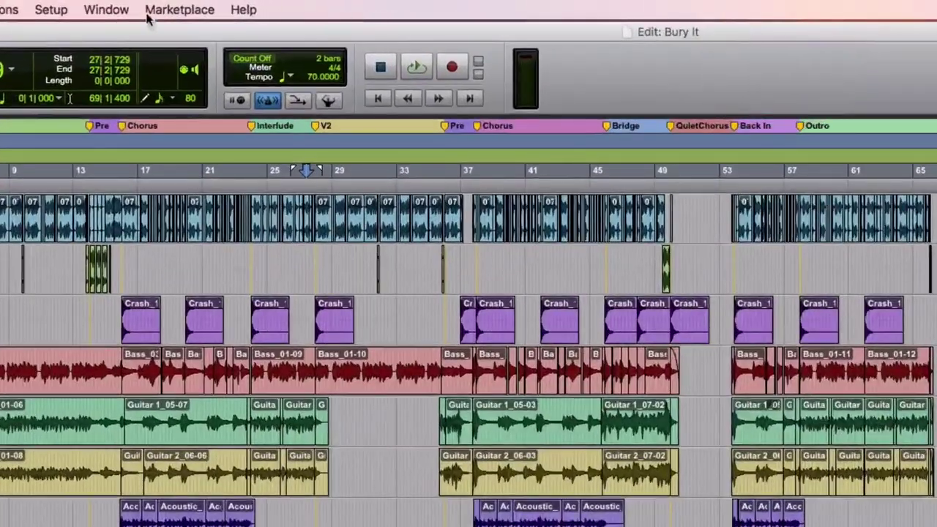
- Choose Mix from the Window menu to show the Bury It session's mixer
{"action": "left_click", "coordinate": [237, 4]}
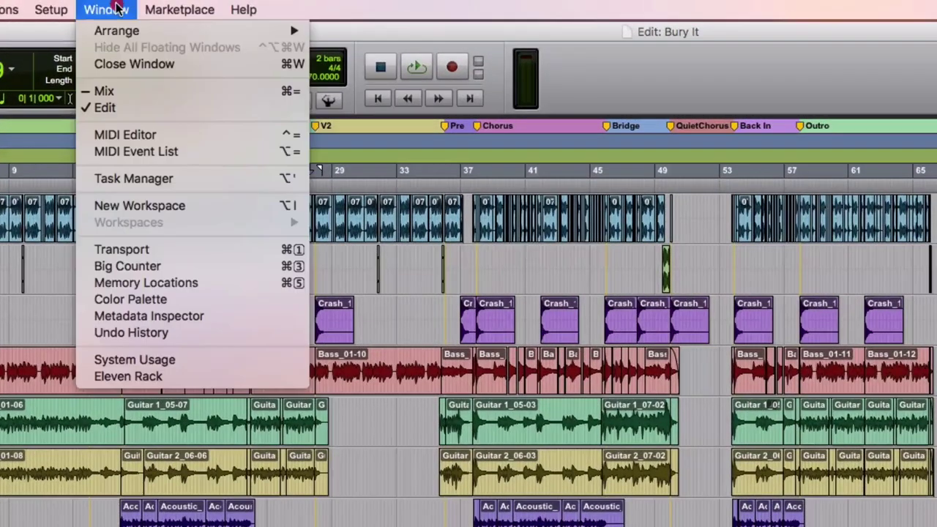
{"action": "left_click", "coordinate": [140, 91]}
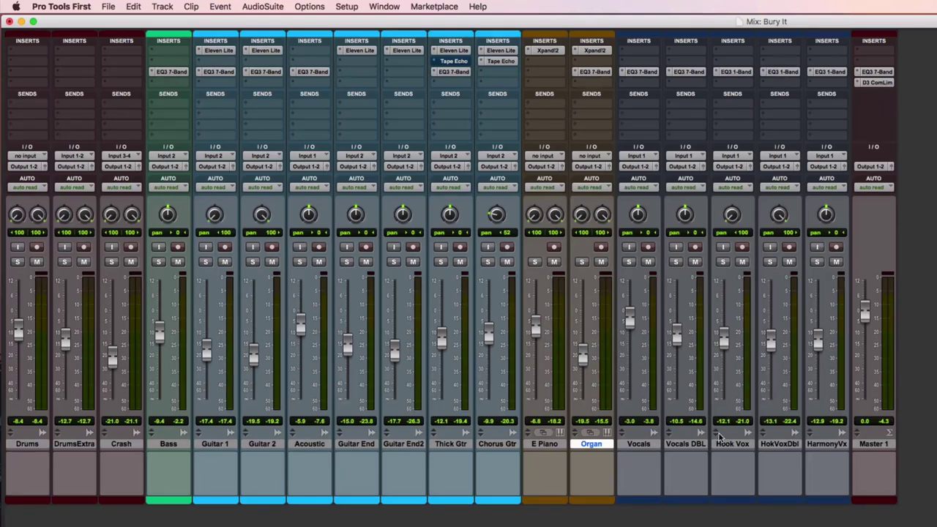
{"action": "key", "text": "space"}
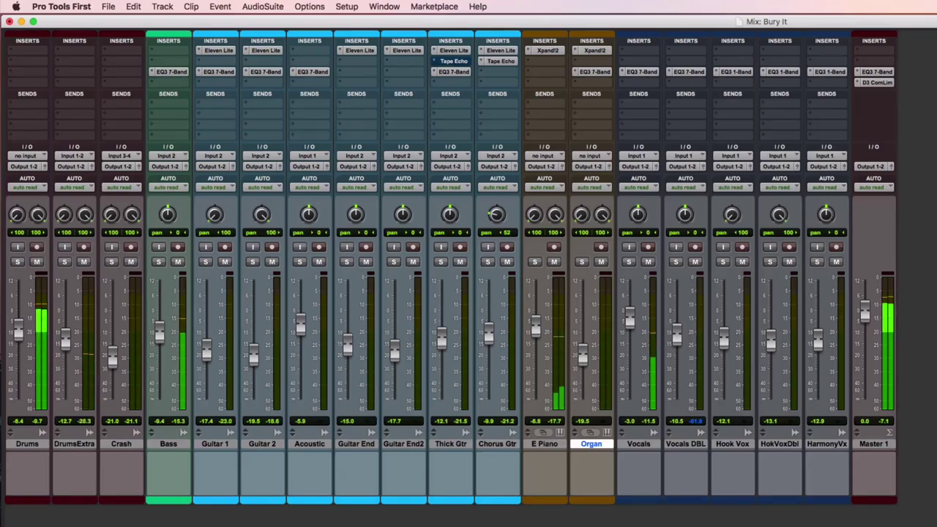
{"action": "key", "text": "space"}
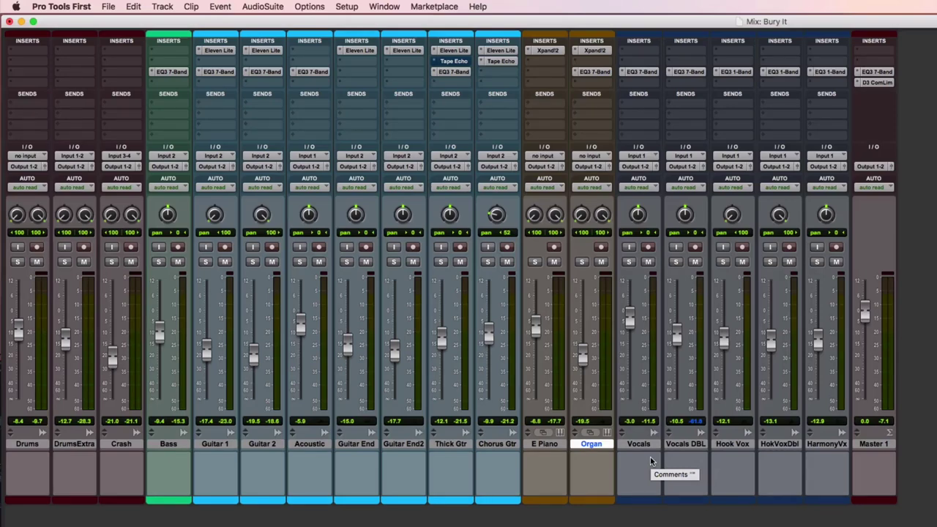
- In the Edit window, set the playback start to around bar 37, then return to Mix
{"action": "key", "text": "super+equal"}
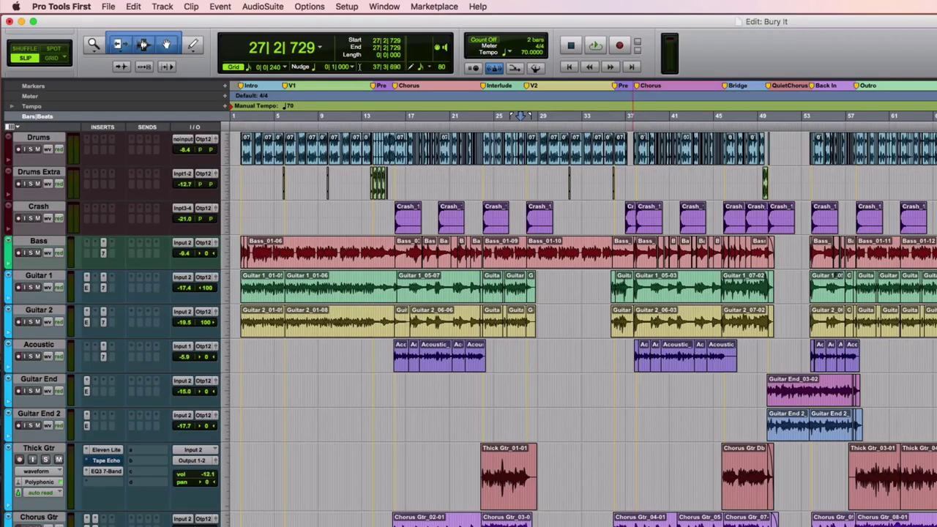
{"action": "left_click", "coordinate": [634, 116]}
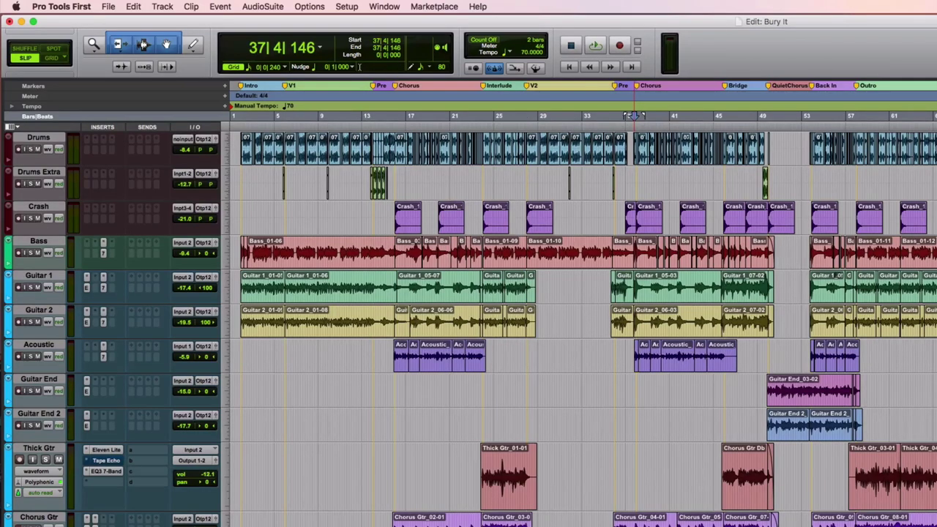
{"action": "key", "text": "super+equal"}
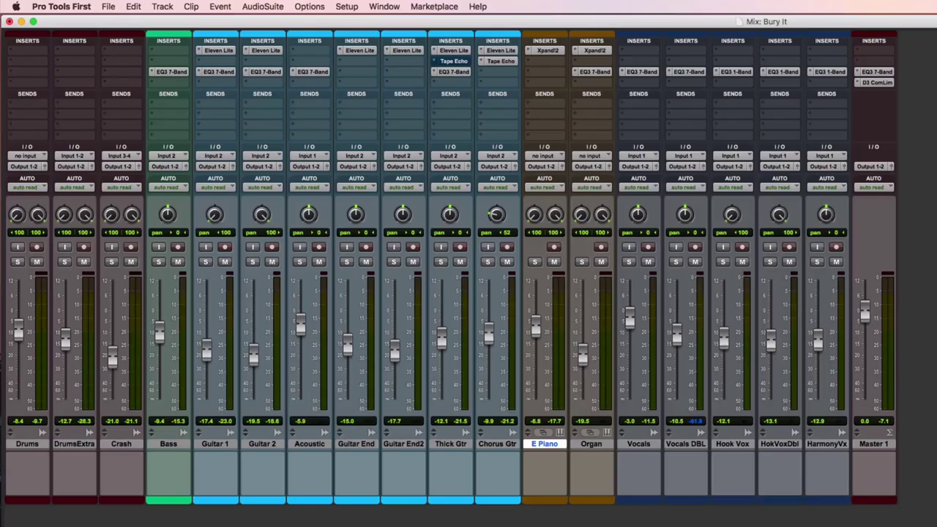
- Mute Vocals DBL, Hook Vox, HokVoxDbl and HarmonyVx, and stop playback
{"action": "left_click", "coordinate": [695, 261]}
{"action": "left_click", "coordinate": [741, 262]}
{"action": "left_click", "coordinate": [788, 261]}
{"action": "left_click", "coordinate": [835, 262]}
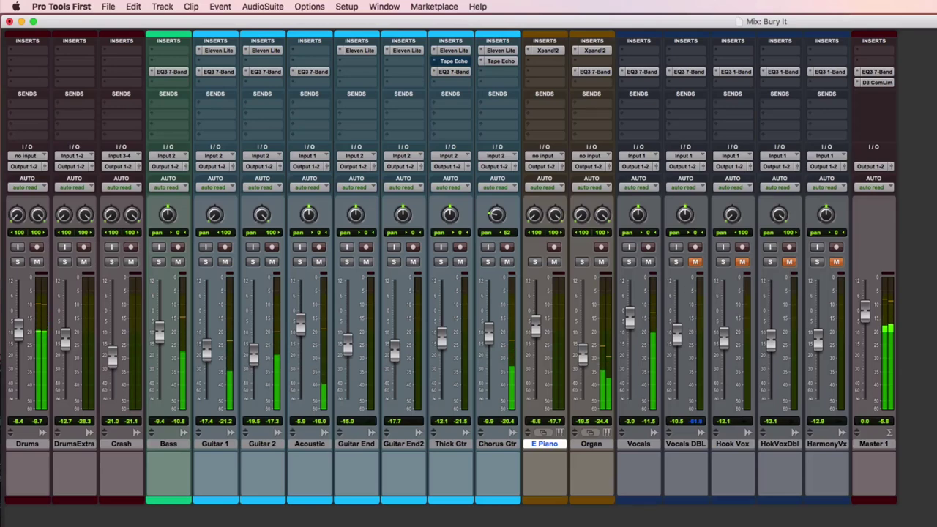
{"action": "key", "text": "space"}
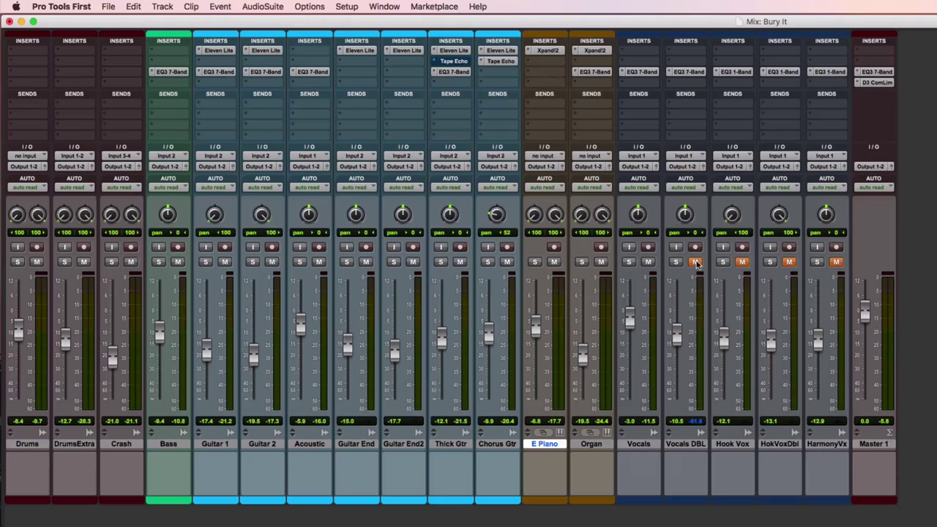
- Unmute the Vocals DBL, Hook Vox and HarmonyVx tracks
{"action": "left_click", "coordinate": [696, 262]}
{"action": "left_click", "coordinate": [742, 263]}
{"action": "left_click", "coordinate": [836, 262]}
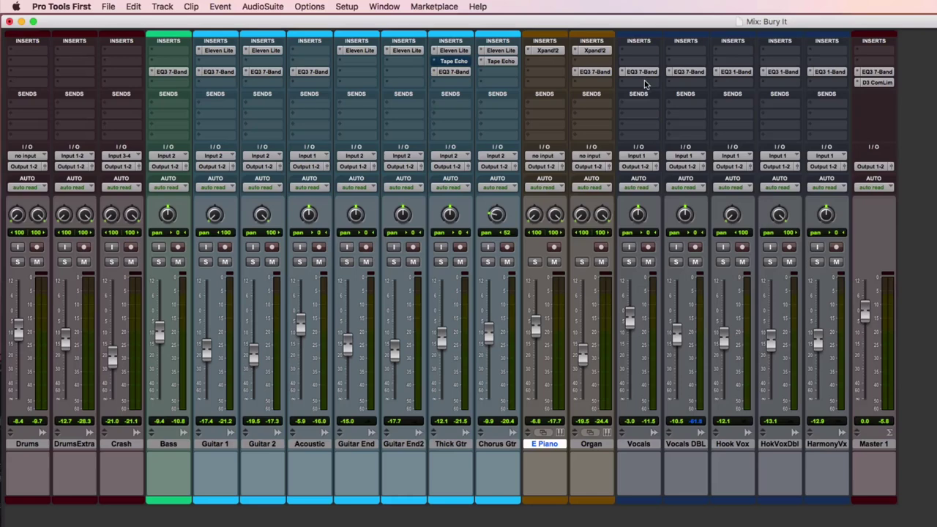
- Select the Vocals track and check its EQ3 7-Band settings
{"action": "left_click", "coordinate": [649, 444]}
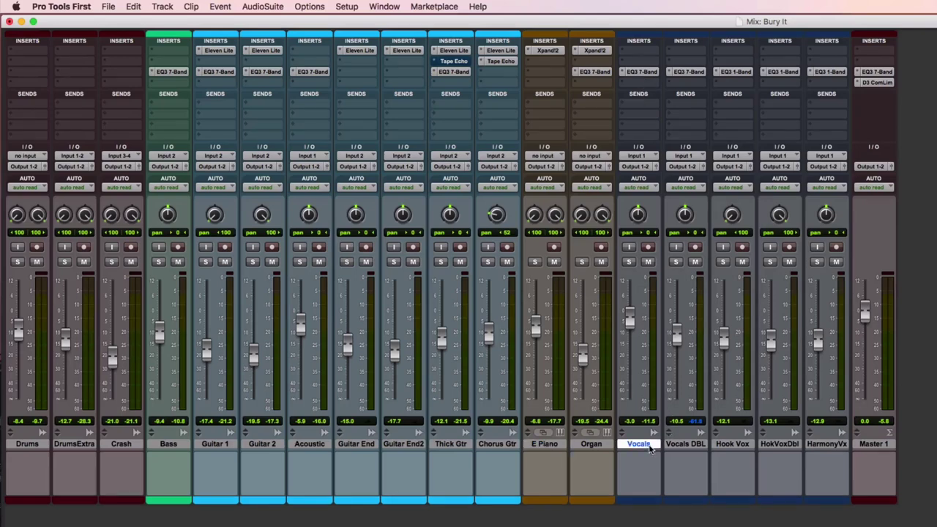
{"action": "left_click", "coordinate": [641, 72]}
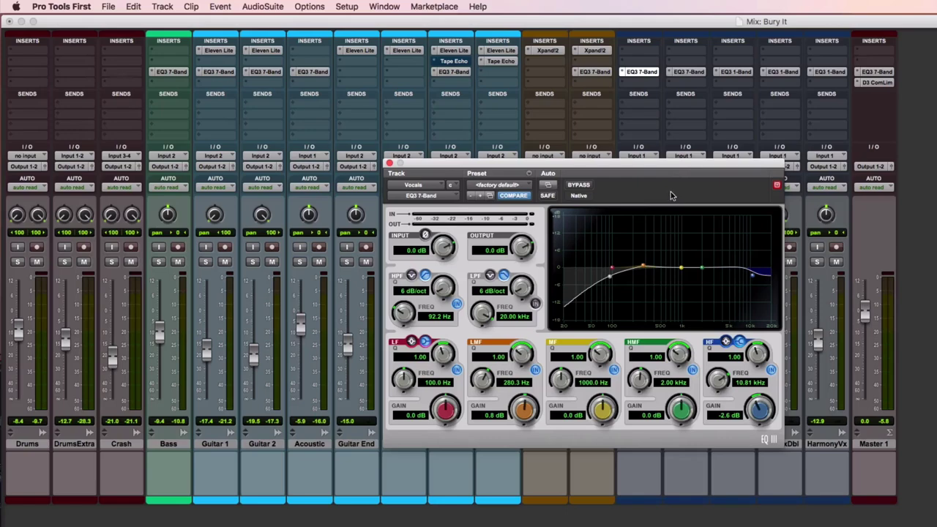
{"action": "left_click", "coordinate": [388, 163]}
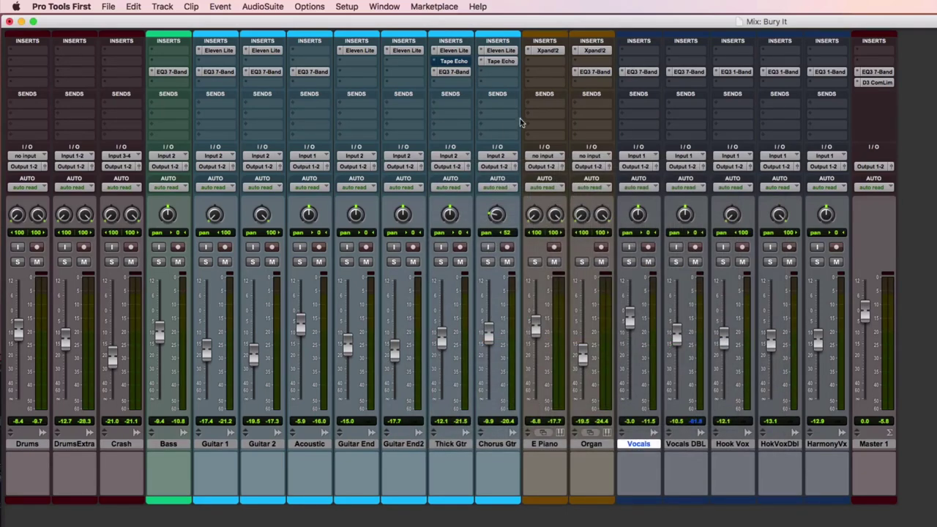
- Insert Dyn3 Compressor/Limiter in the Vocals track's second insert slot from the Dynamics plug-ins
{"action": "left_click", "coordinate": [643, 84]}
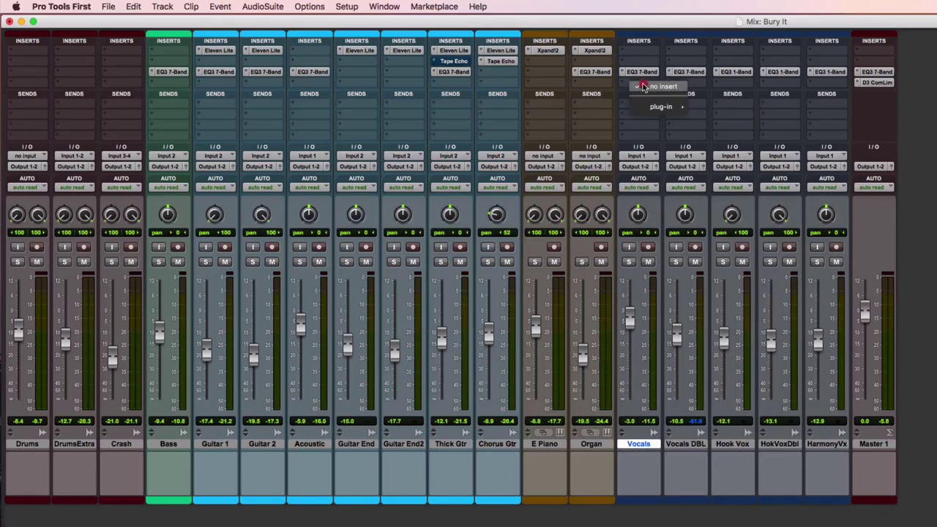
{"action": "mouse_move", "coordinate": [663, 106]}
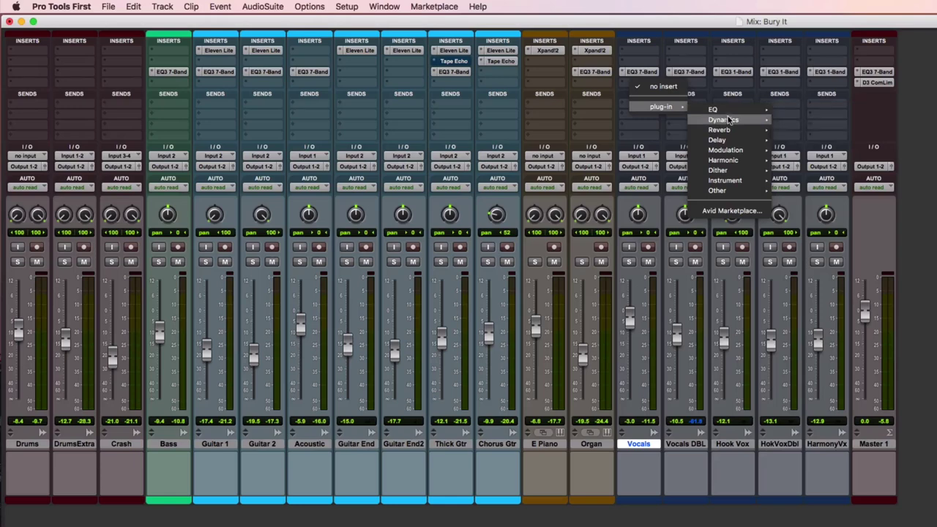
{"action": "mouse_move", "coordinate": [724, 119]}
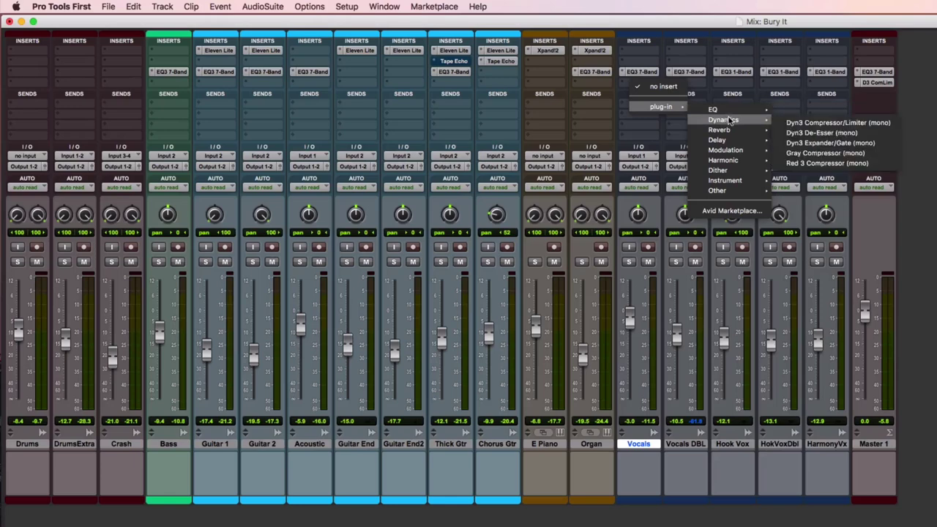
{"action": "left_click", "coordinate": [827, 123]}
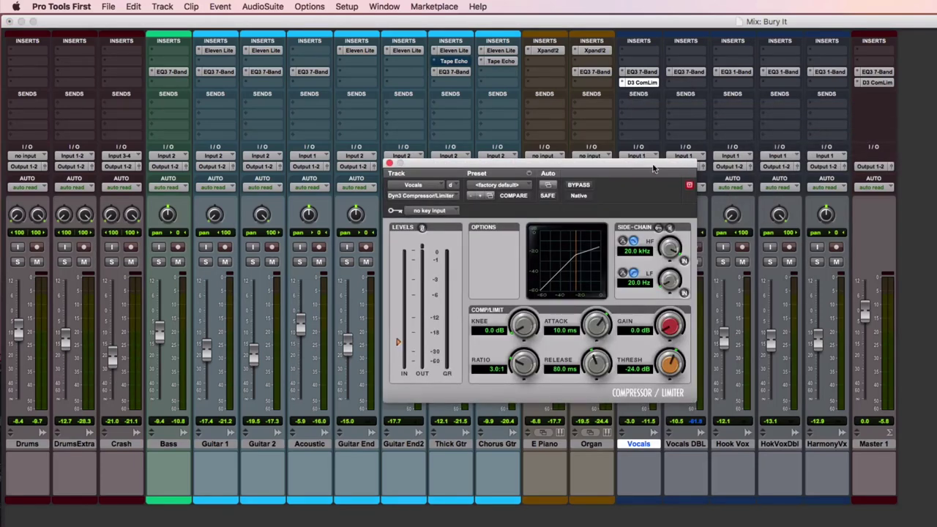
- Move the compressor window aside over the mixer and solo the Vocals track
{"action": "left_click_drag", "start_coordinate": [653, 168], "coordinate": [936, 191]}
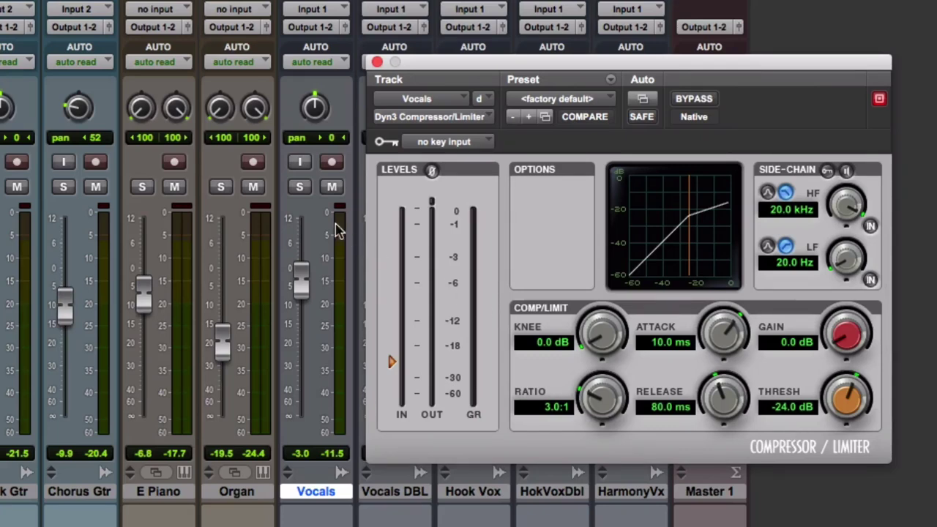
{"action": "left_click", "coordinate": [300, 186]}
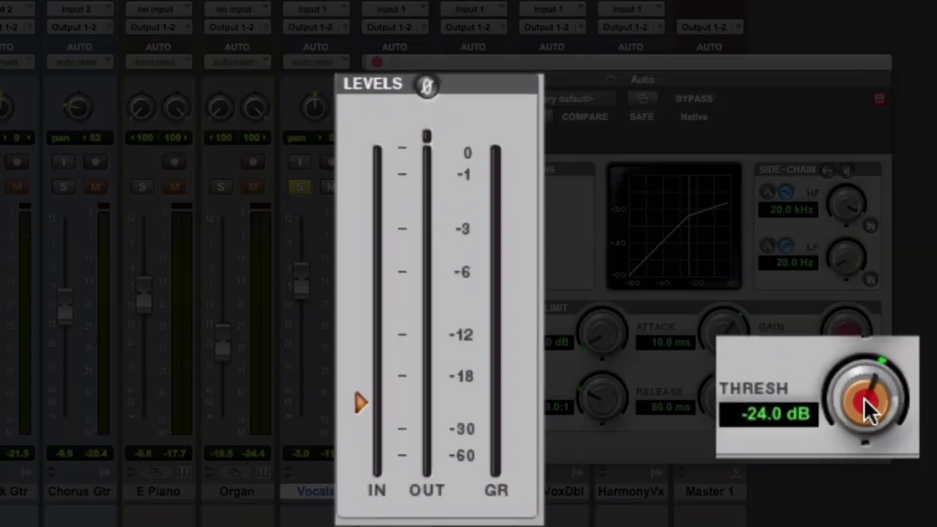
- Raise the Dyn3 THRESH knob from -24 dB to -0.0 dB
{"action": "left_click_drag", "start_coordinate": [866, 410], "coordinate": [857, 266]}
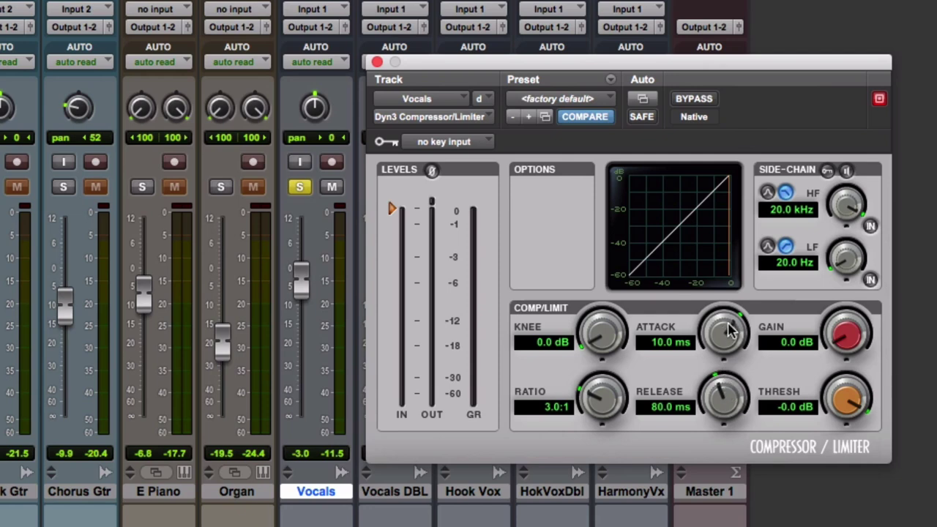
- Set the Vocals compressor attack to 2.7 ms and threshold to -18 dB, then play the session
{"action": "left_click_drag", "start_coordinate": [729, 331], "coordinate": [729, 395]}
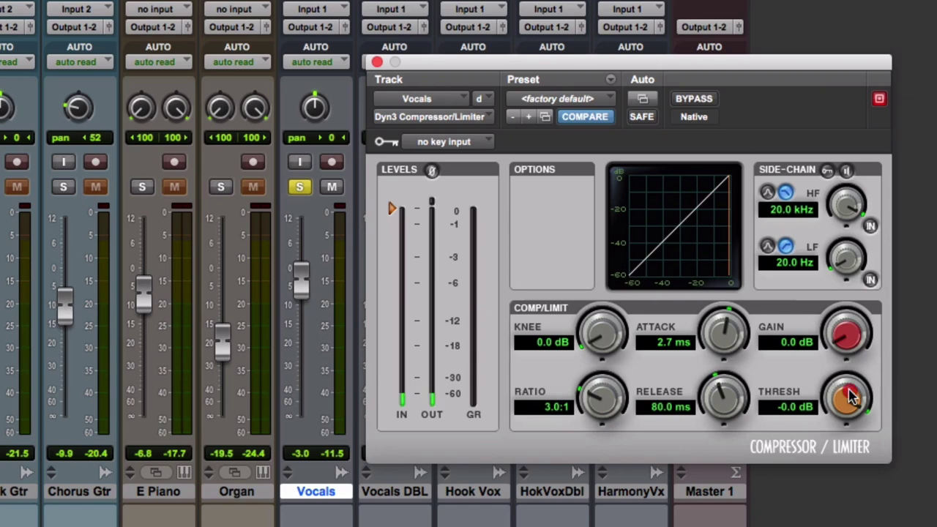
{"action": "mouse_move", "coordinate": [849, 395]}
{"action": "left_mouse_down"}
{"action": "mouse_move", "coordinate": [876, 463]}
{"action": "mouse_move", "coordinate": [851, 483]}
{"action": "mouse_move", "coordinate": [853, 526]}
{"action": "left_mouse_up"}
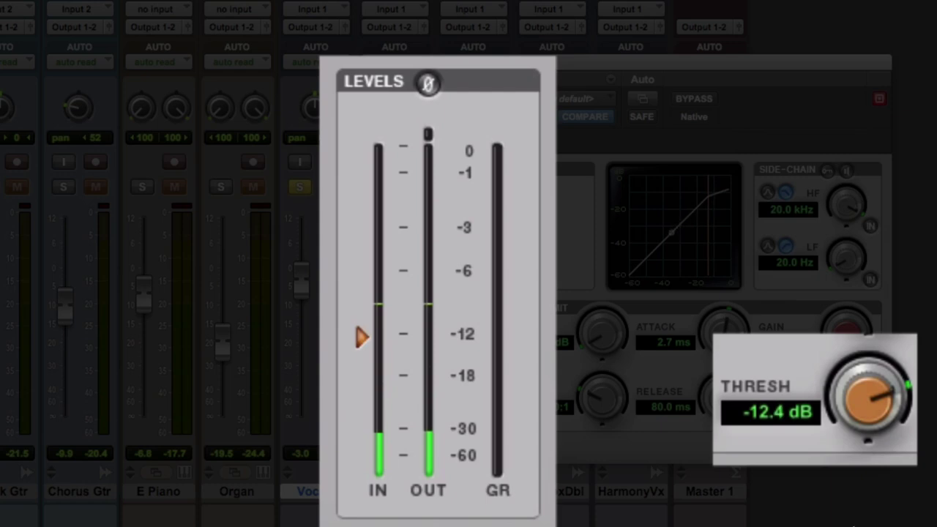
{"action": "left_click_drag", "start_coordinate": [862, 394], "coordinate": [874, 470]}
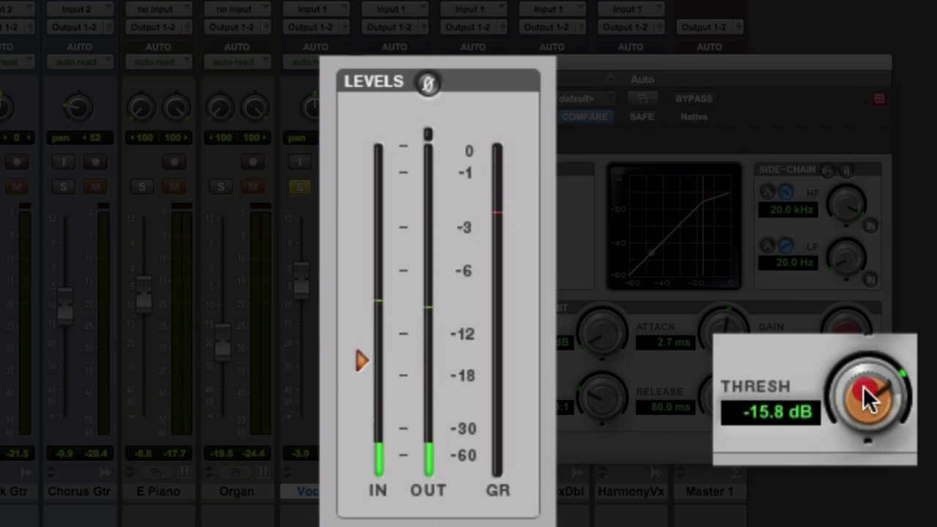
{"action": "left_click_drag", "start_coordinate": [863, 397], "coordinate": [871, 428]}
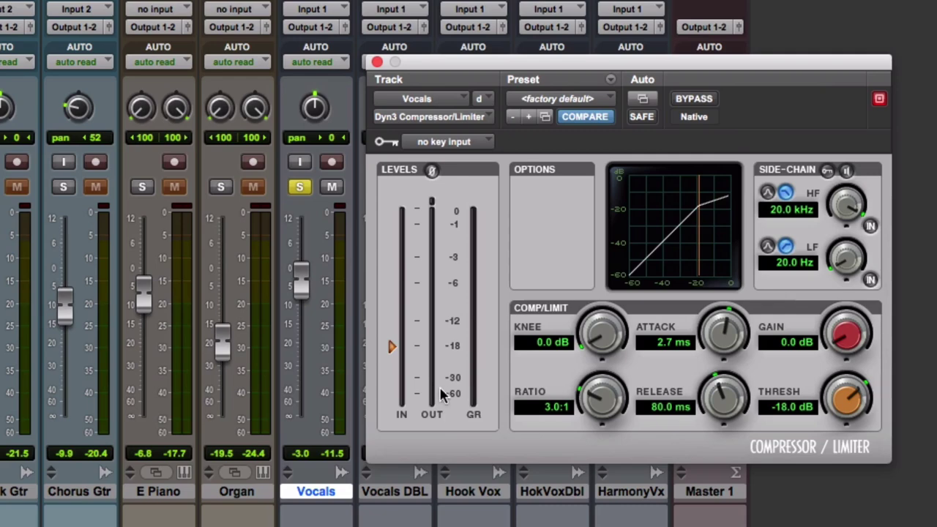
{"action": "key", "text": "space"}
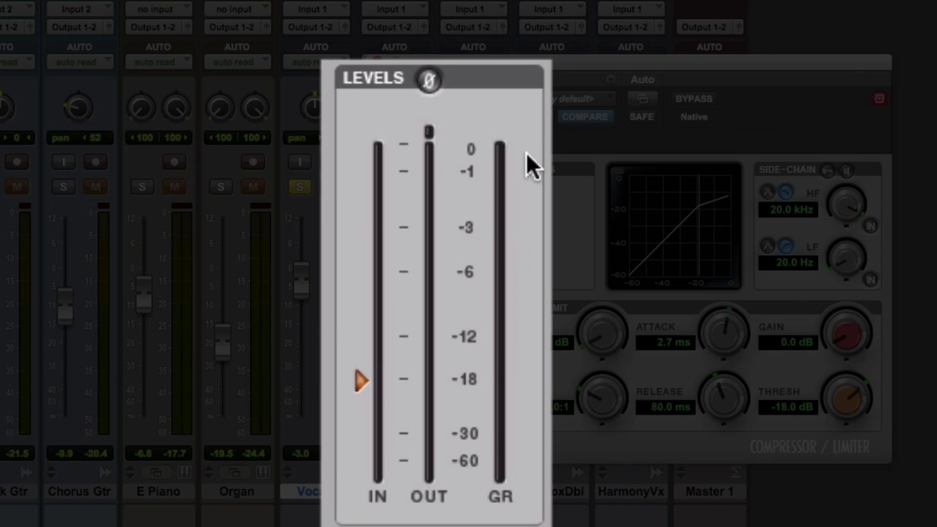
- Start playback to watch the Dyn3 IN, OUT and GR meters
{"action": "key", "text": "space"}
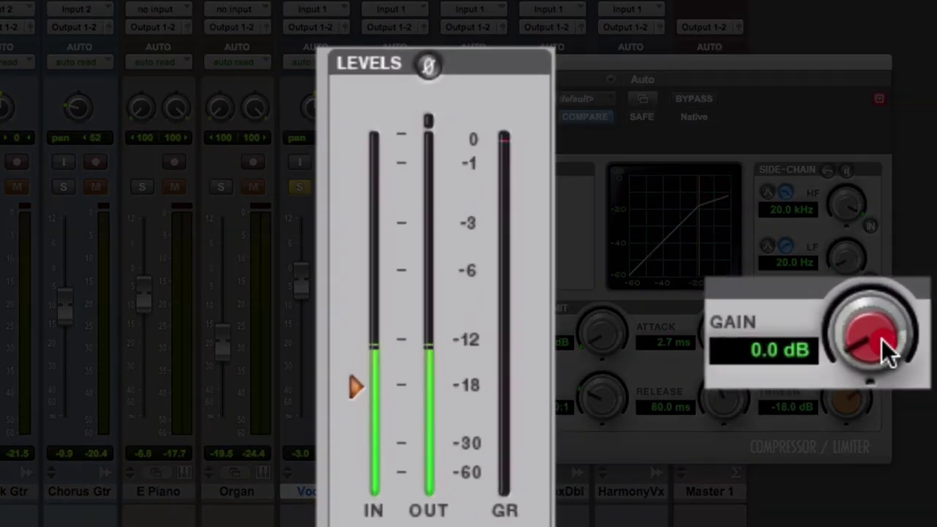
- Adjust the red GAIN knob until the Vocals compressor's makeup gain reads 3.0 dB
{"action": "left_click_drag", "start_coordinate": [838, 333], "coordinate": [881, 275]}
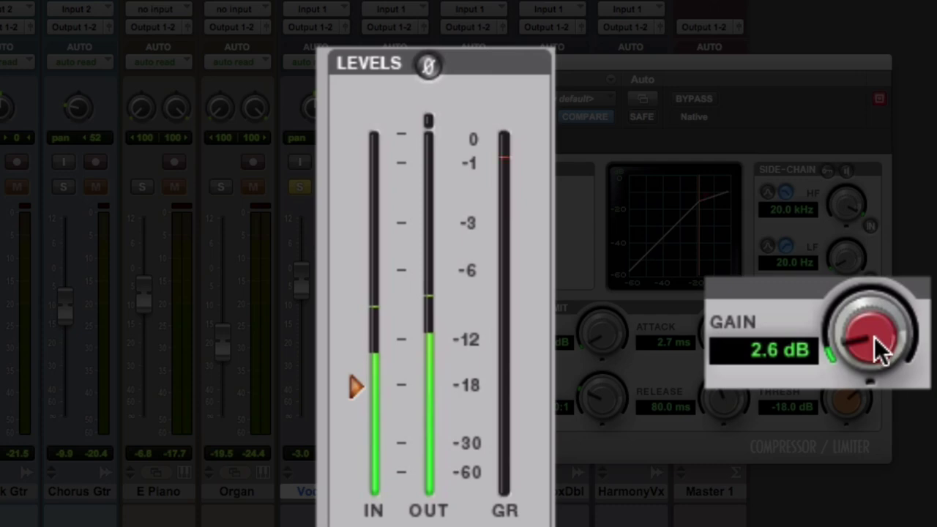
{"action": "left_click_drag", "start_coordinate": [874, 339], "coordinate": [873, 359]}
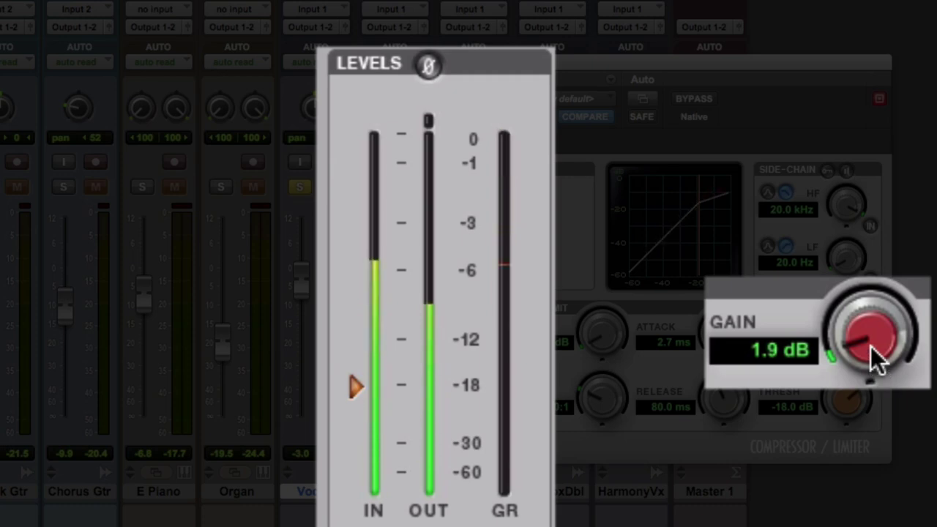
{"action": "left_click_drag", "start_coordinate": [869, 327], "coordinate": [867, 310]}
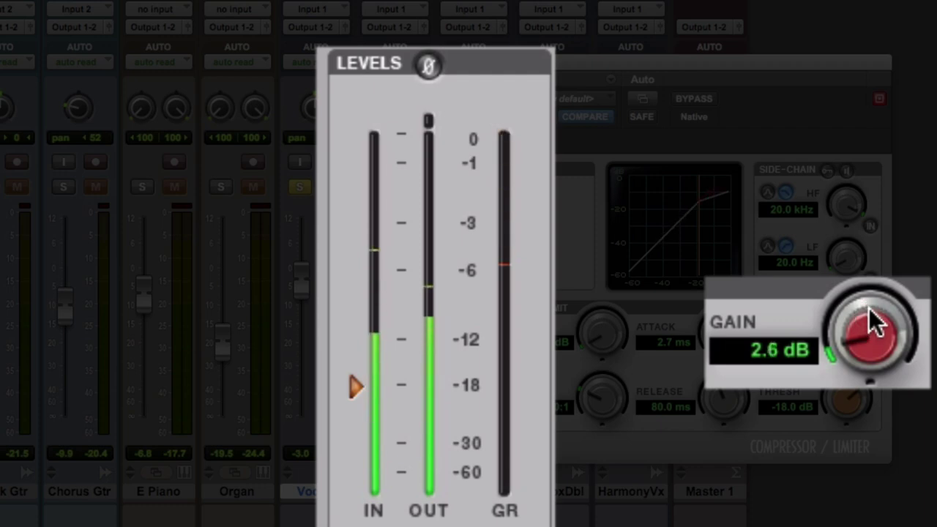
{"action": "left_click_drag", "start_coordinate": [872, 306], "coordinate": [872, 286]}
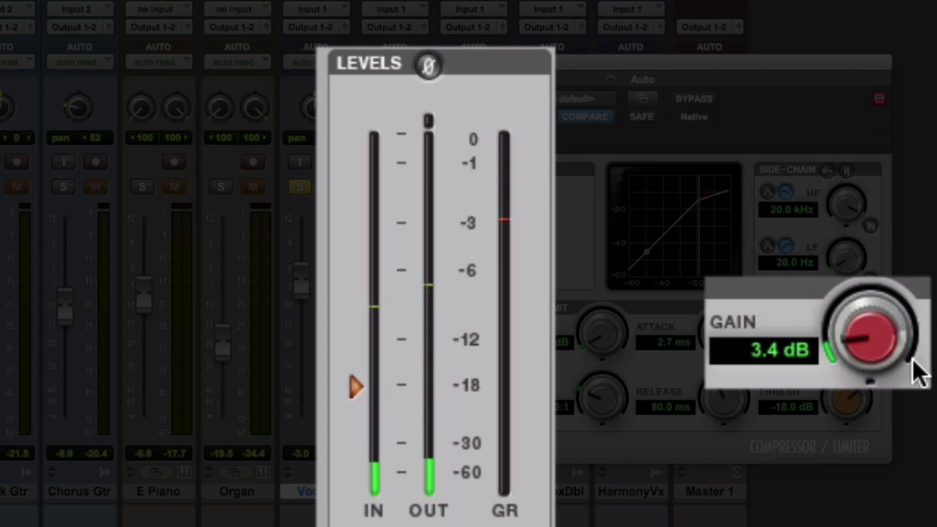
{"action": "left_click_drag", "start_coordinate": [849, 325], "coordinate": [849, 337]}
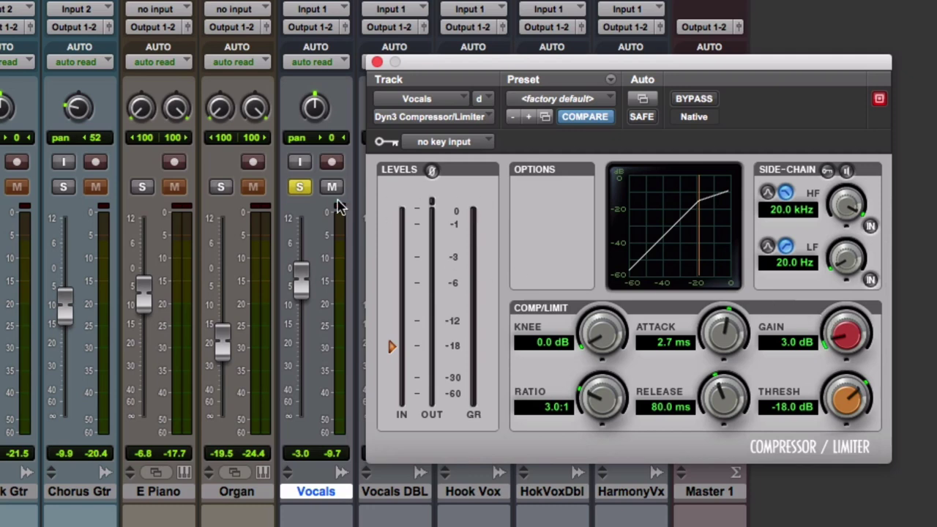
- Toggle to the Edit window and back to Mix, then unsolo the Vocals track
{"action": "key", "text": "super+equal"}
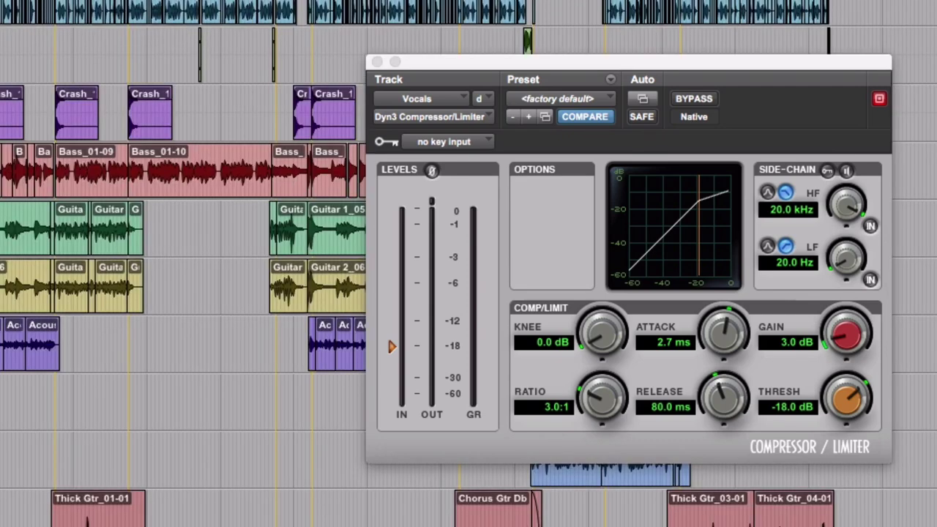
{"action": "key", "text": "super+equal"}
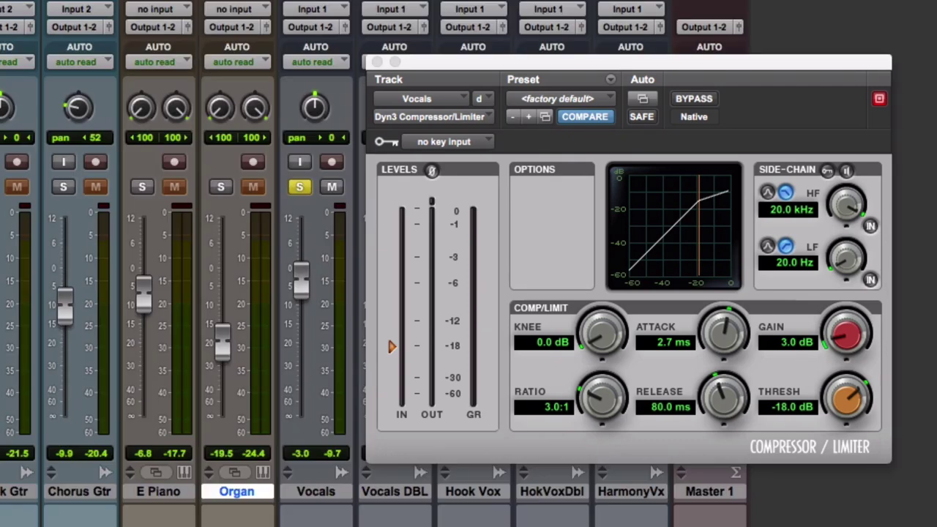
{"action": "left_click", "coordinate": [305, 192]}
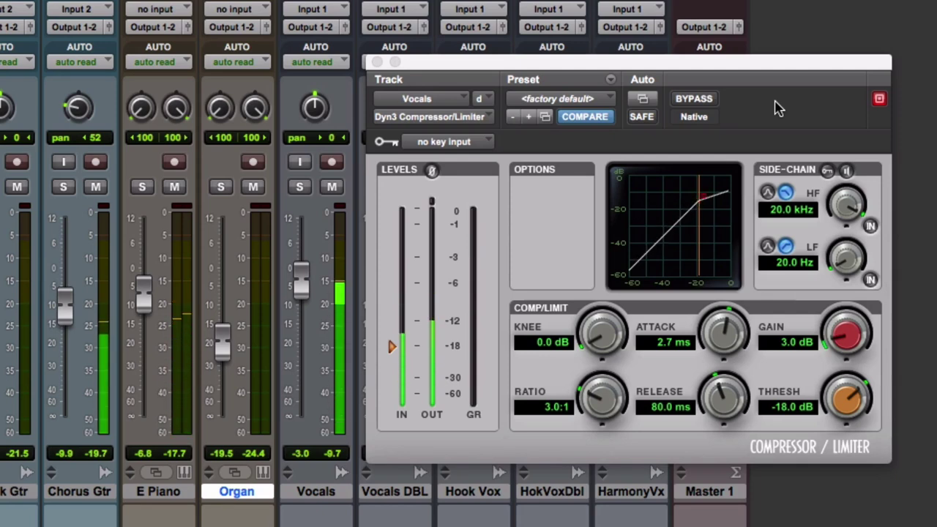
{"action": "left_click", "coordinate": [763, 64]}
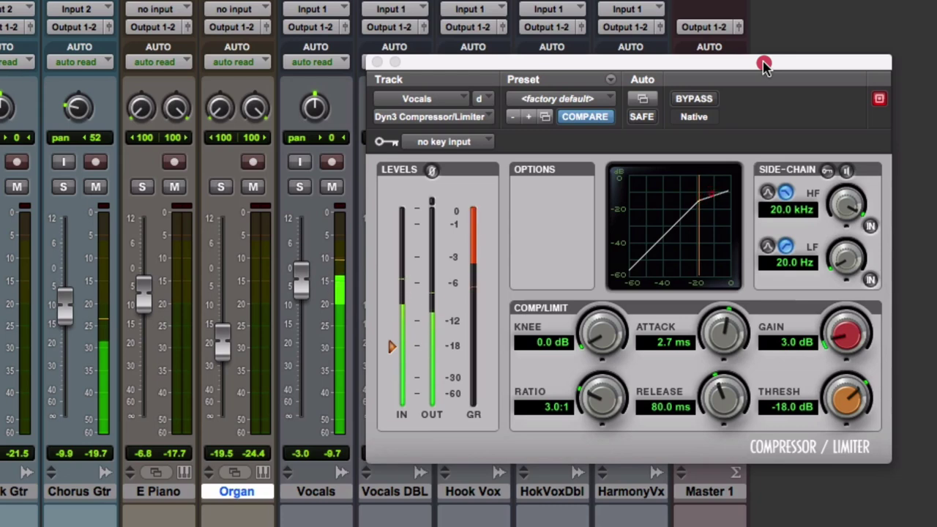
- Shift the Dyn3 window aside and mute Vocals DBL, Hook Vox, HokVoxDbl and HarmonyVx
{"action": "left_click_drag", "start_coordinate": [763, 63], "coordinate": [878, 75]}
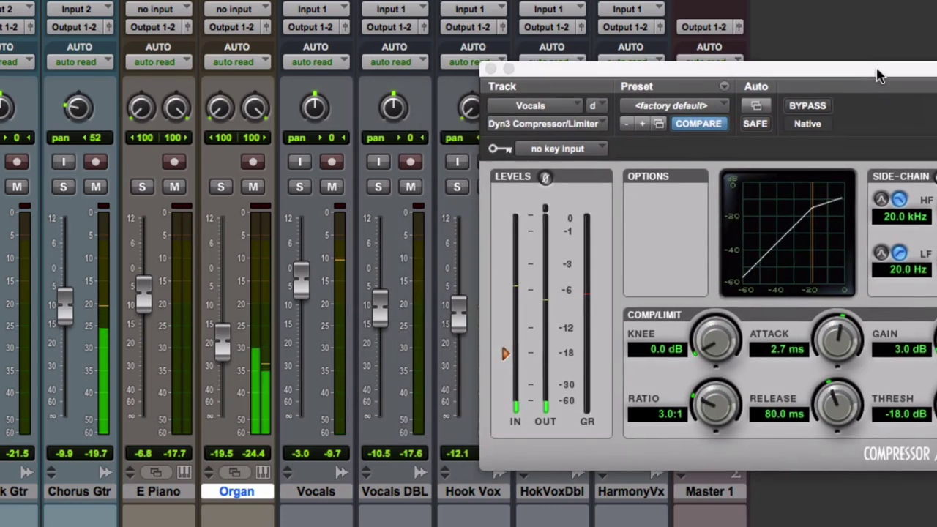
{"action": "left_click", "coordinate": [409, 187]}
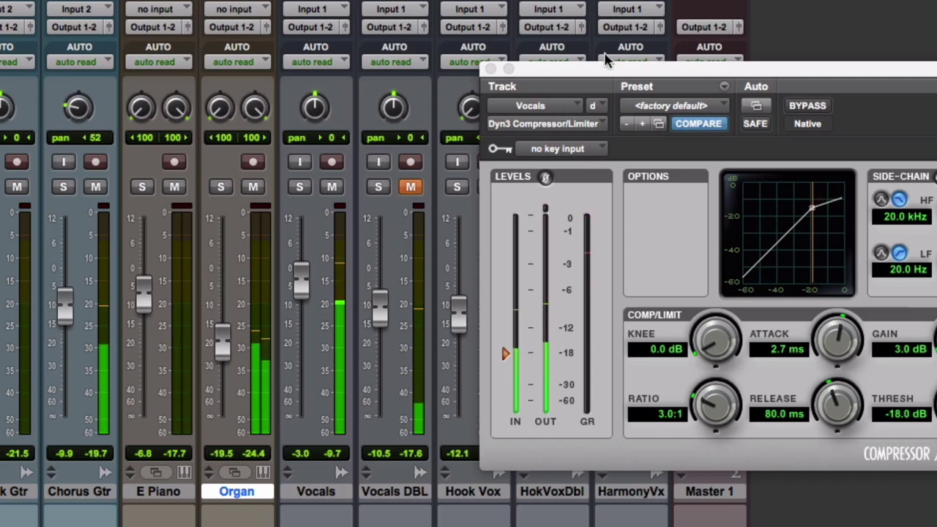
{"action": "left_click_drag", "start_coordinate": [601, 66], "coordinate": [829, 65]}
{"action": "left_click", "coordinate": [488, 186]}
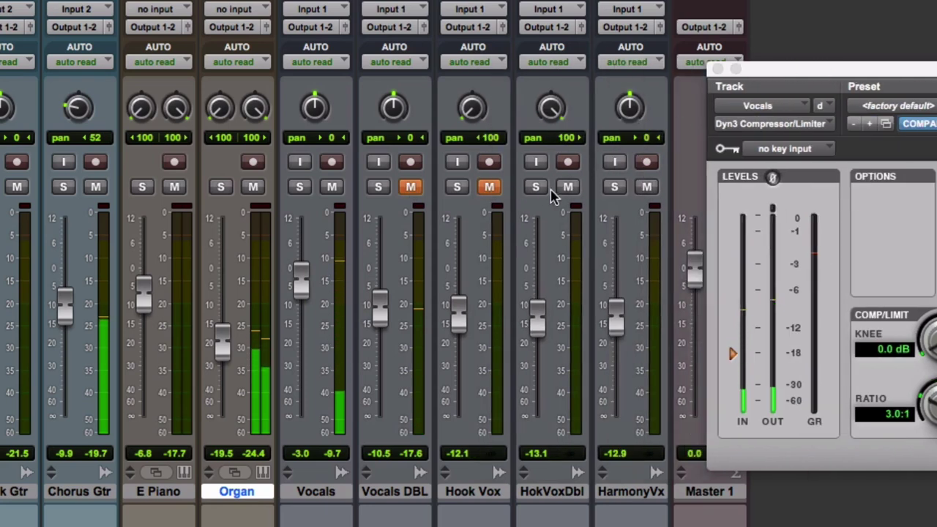
{"action": "left_click", "coordinate": [568, 187]}
{"action": "left_click", "coordinate": [646, 187]}
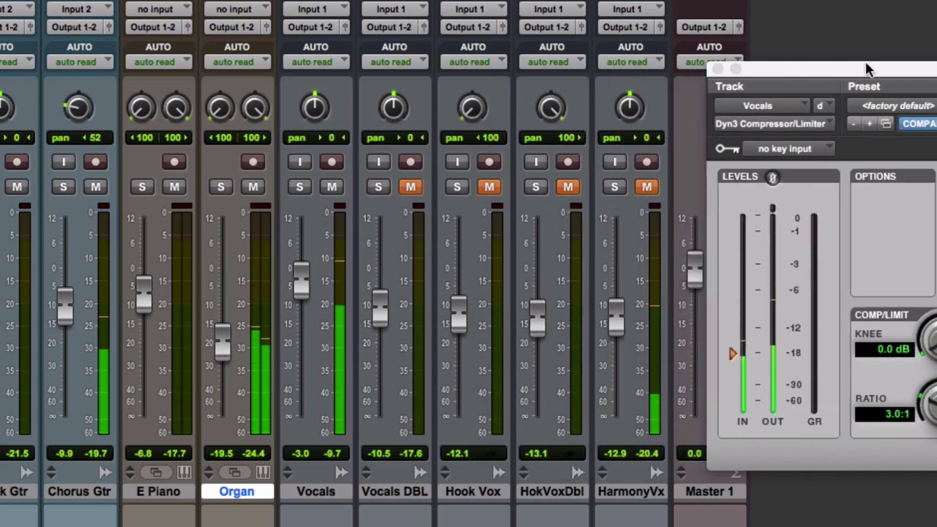
{"action": "left_click_drag", "start_coordinate": [865, 69], "coordinate": [779, 77]}
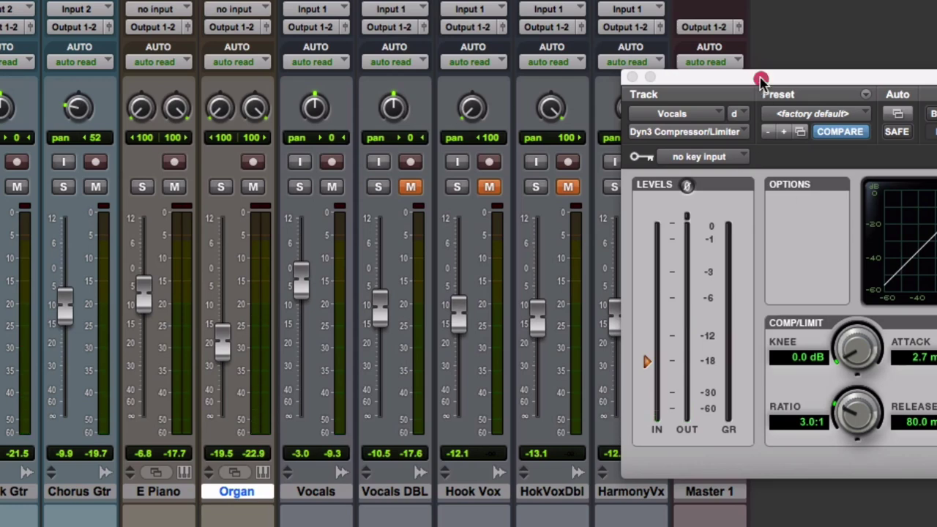
{"action": "left_click_drag", "start_coordinate": [761, 76], "coordinate": [543, 97]}
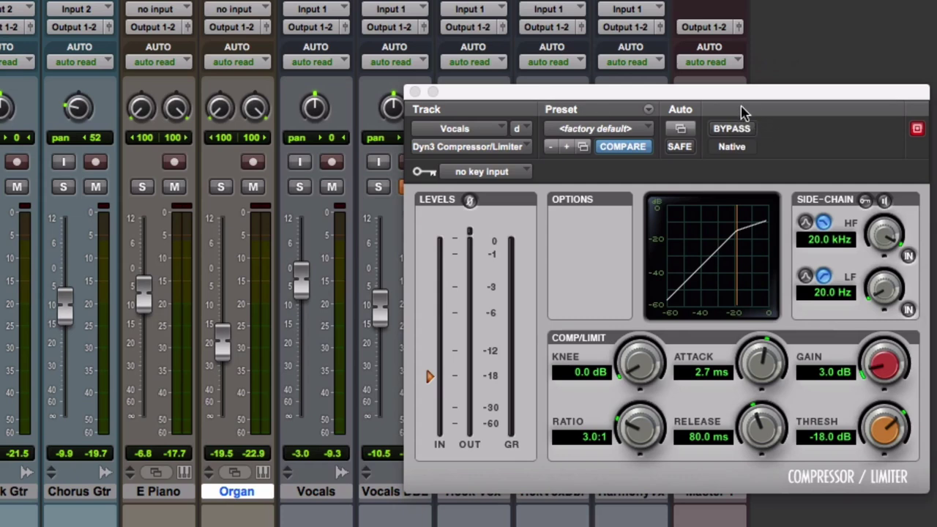
{"action": "left_click_drag", "start_coordinate": [734, 93], "coordinate": [696, 87]}
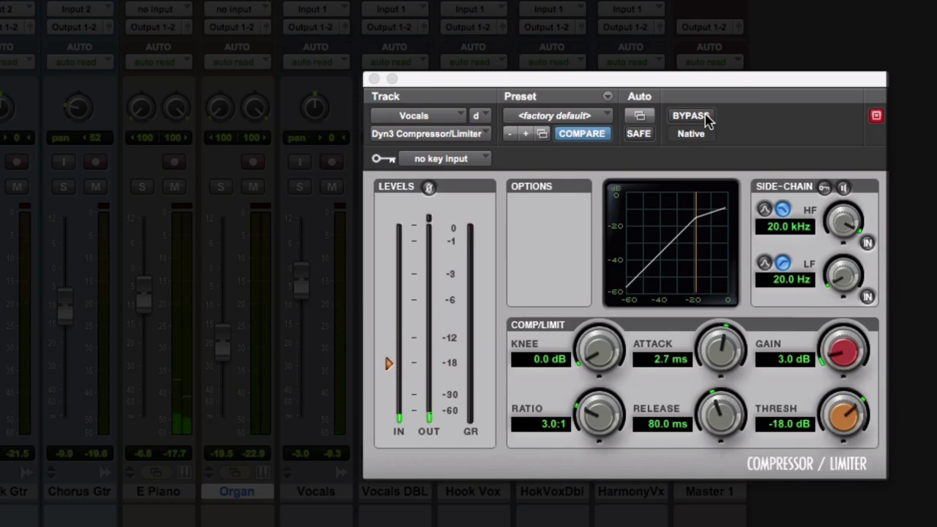
{"action": "left_click", "coordinate": [690, 115]}
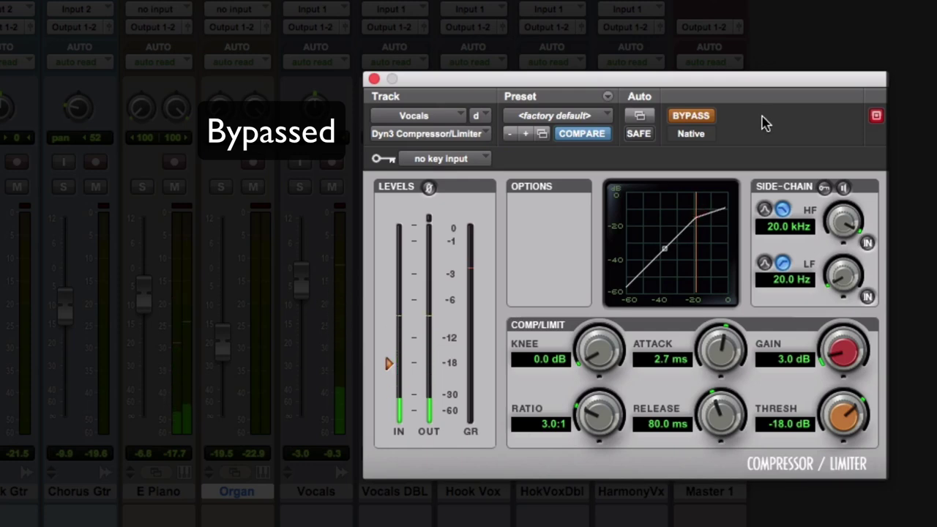
{"action": "left_click", "coordinate": [707, 118]}
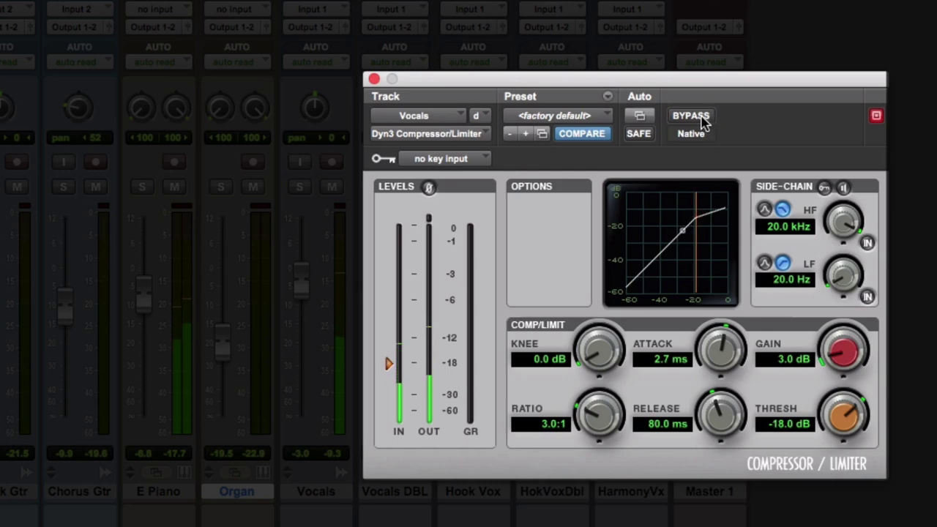
{"action": "left_click", "coordinate": [691, 116]}
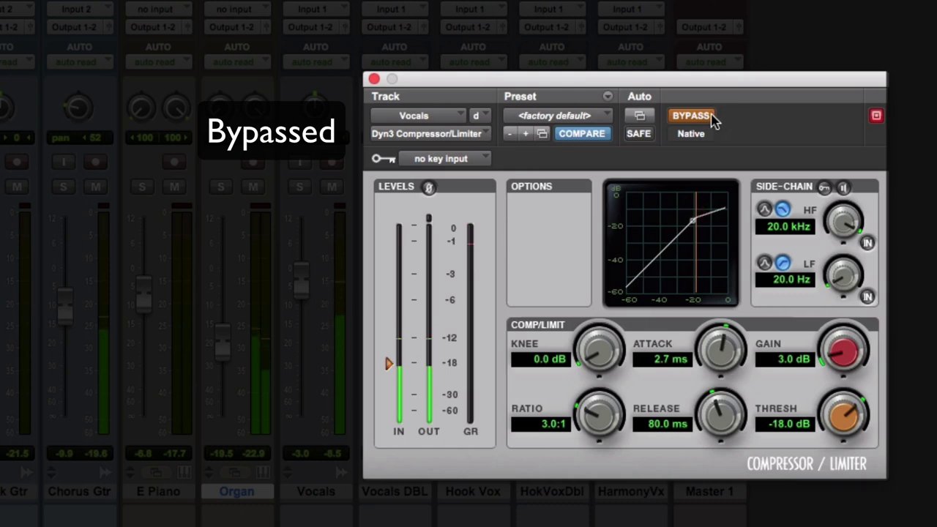
{"action": "left_click", "coordinate": [712, 119]}
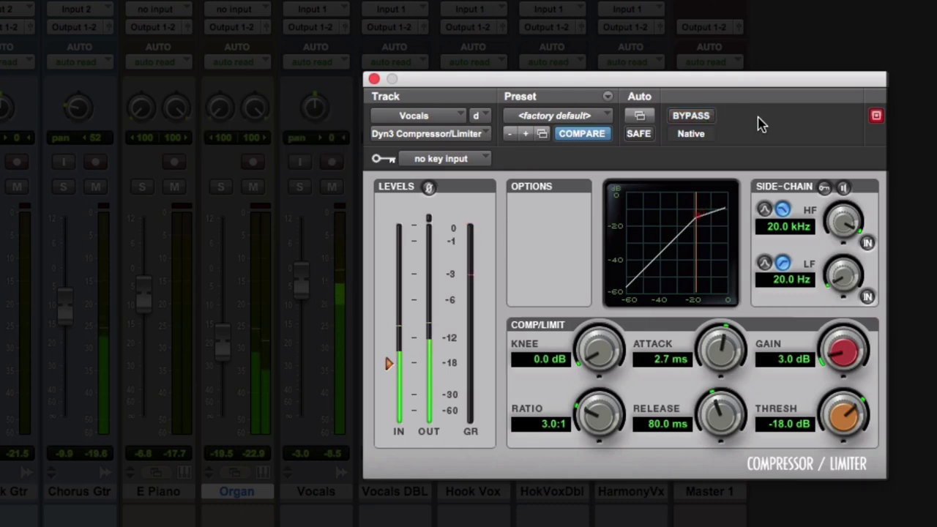